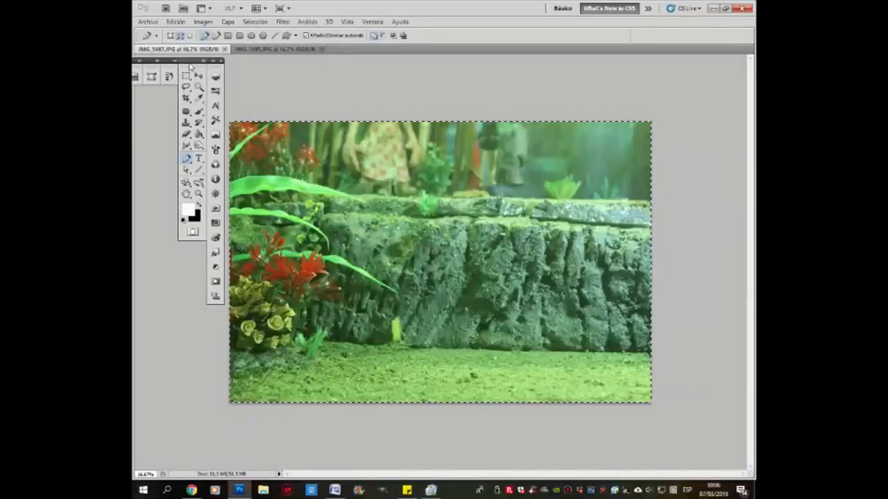
# Compare the empty set photo IMG_5487.JPG with the puppet photo IMG_5495.JPG
pyautogui.click(287, 52)
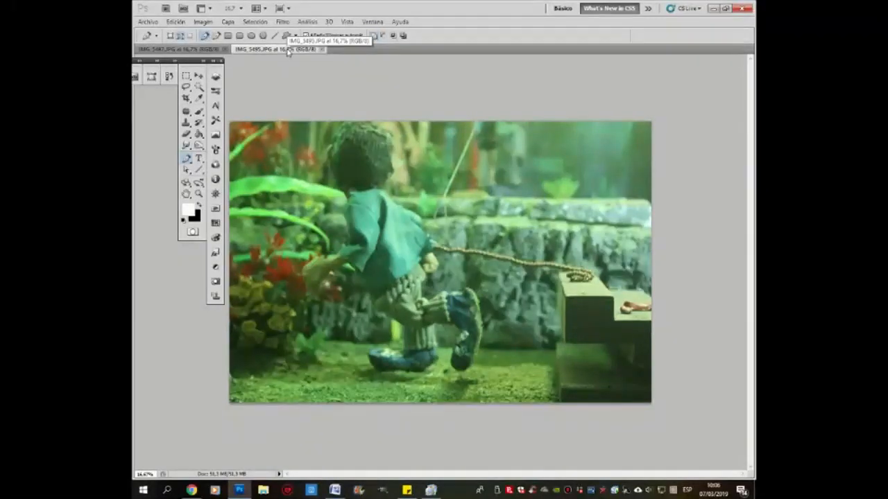
pyautogui.click(202, 50)
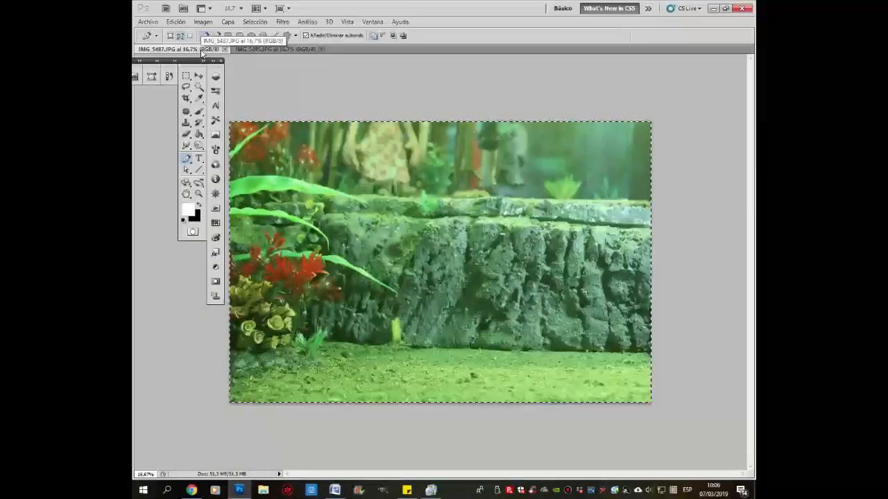
pyautogui.click(275, 50)
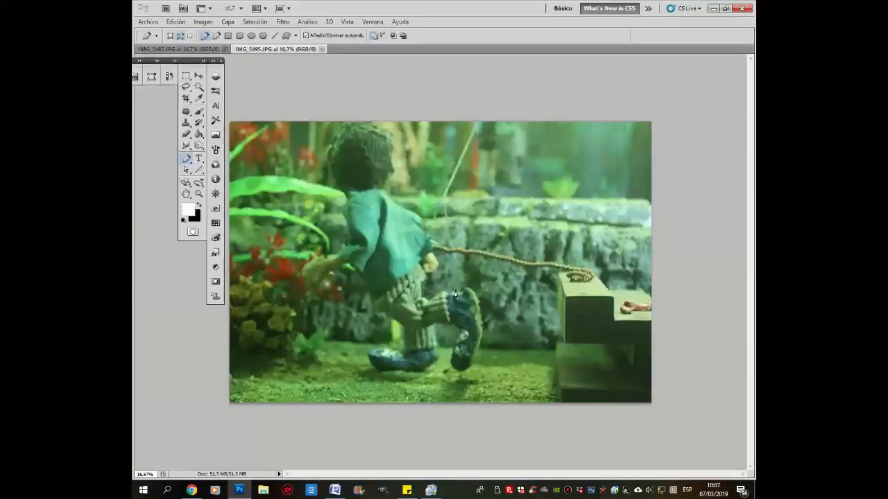
pyautogui.hotkey('ctrl', 'Tab')
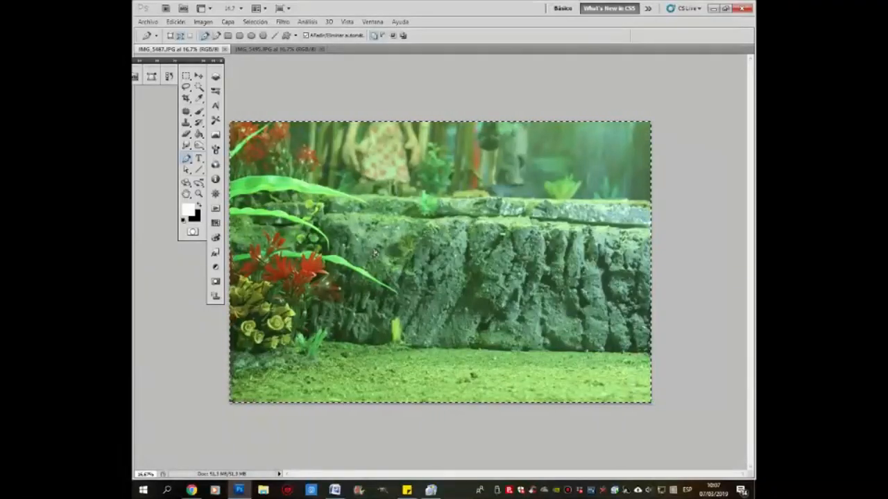
# Paste the copied empty set photo into IMG_5495.JPG as a new layer and select the Fondo layer
pyautogui.click(290, 52)
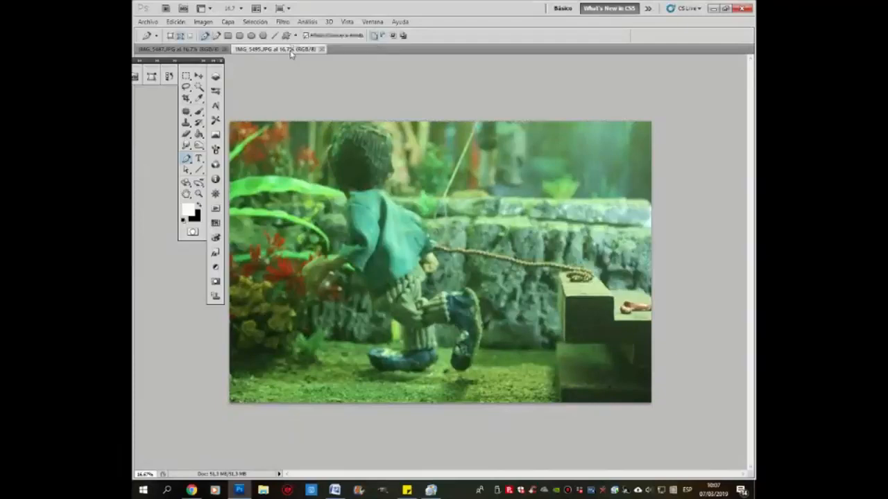
pyautogui.hotkey('ctrl', 'v')
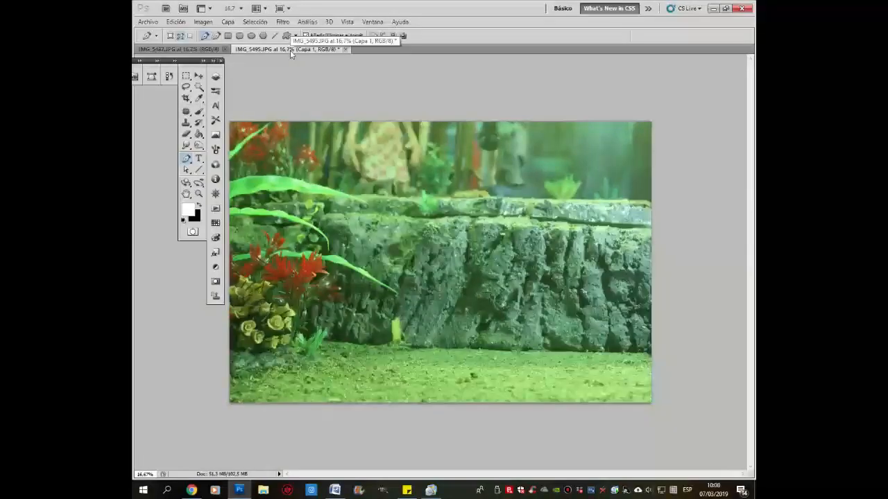
pyautogui.click(215, 79)
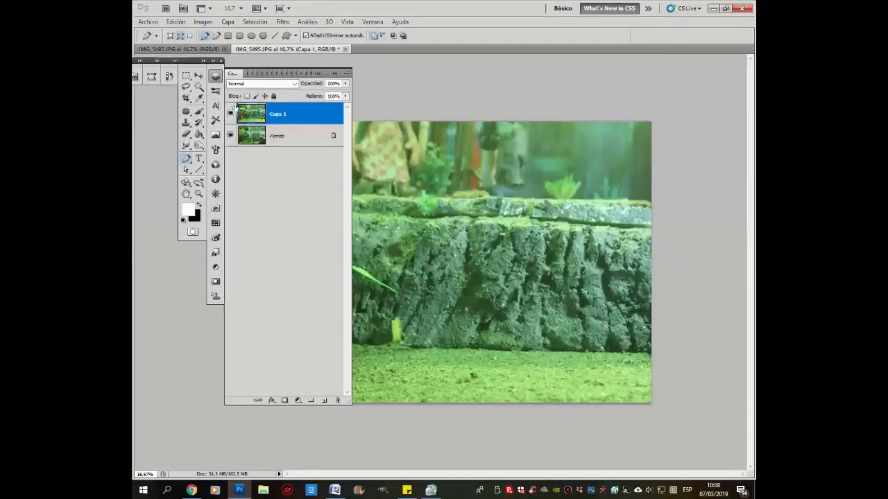
pyautogui.click(297, 138)
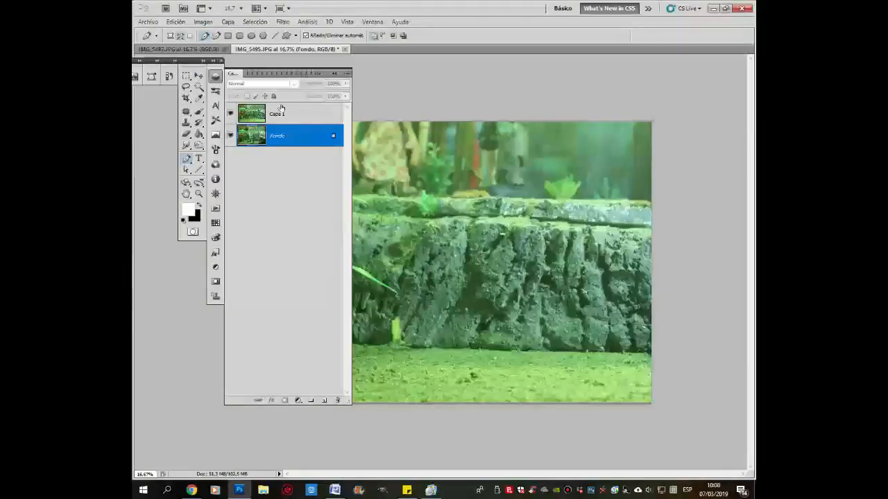
# Switch to ManyCam, set its desktop capture source to Area under cursor, and minimize its window
pyautogui.click(430, 490)
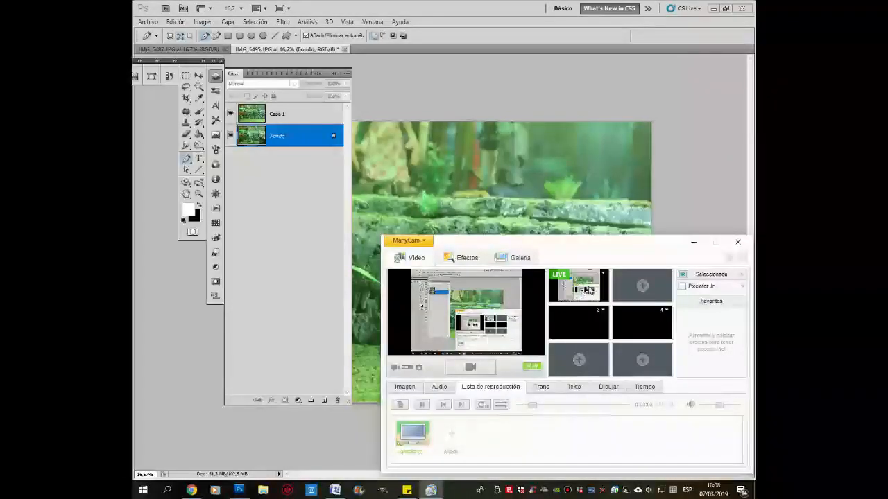
pyautogui.click(602, 275)
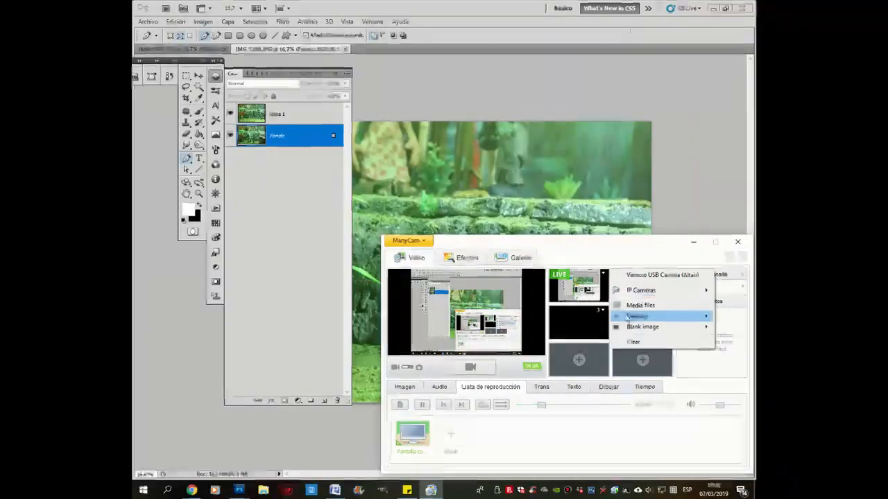
pyautogui.moveTo(627, 317)
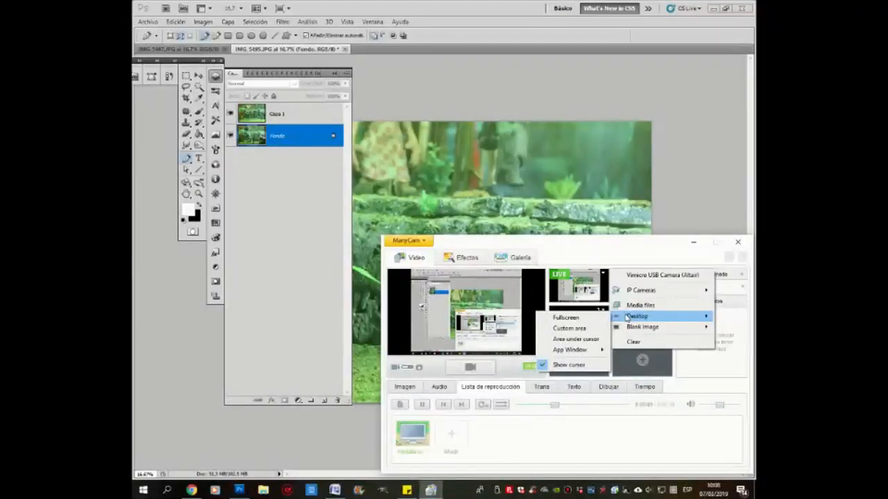
pyautogui.click(597, 344)
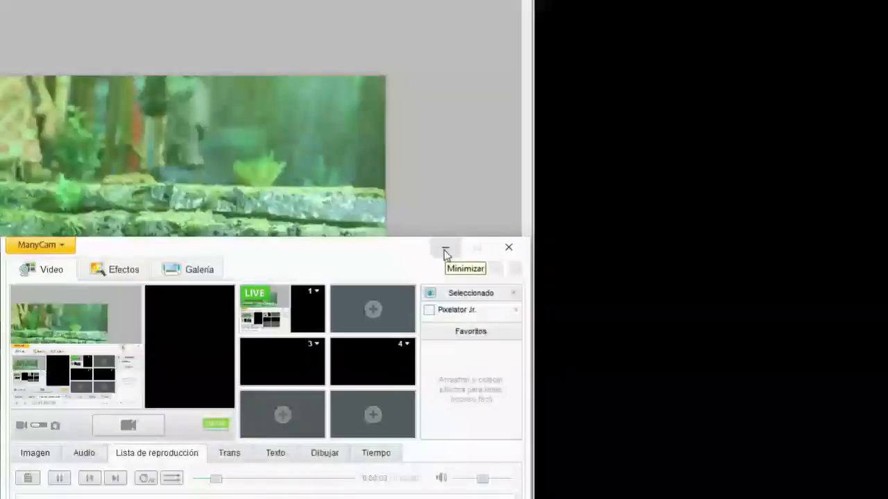
pyautogui.click(445, 249)
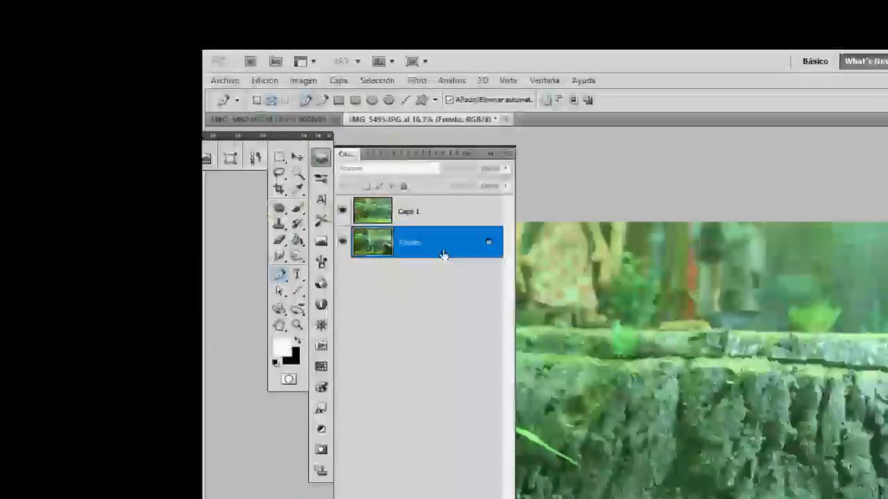
# Duplicate the Fondo layer and move the copy above Capa 1 in the layer stack
pyautogui.rightClick(443, 255)
pyautogui.click(472, 280)
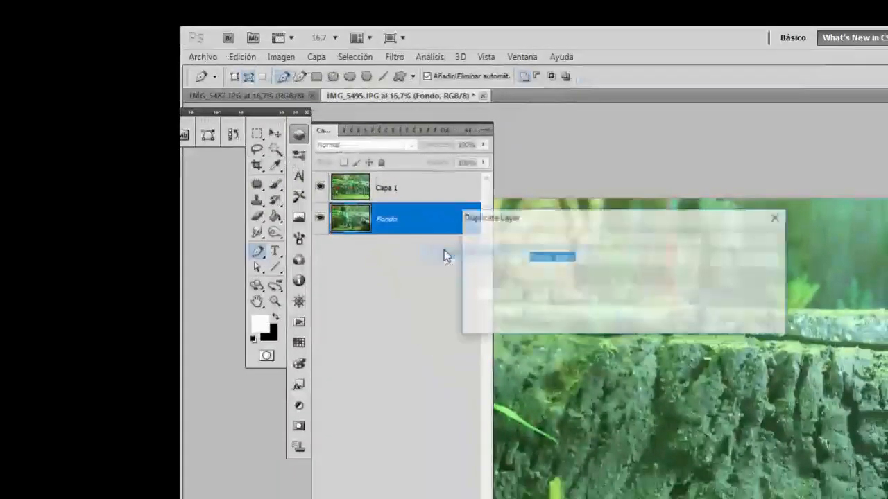
pyautogui.press('Return')
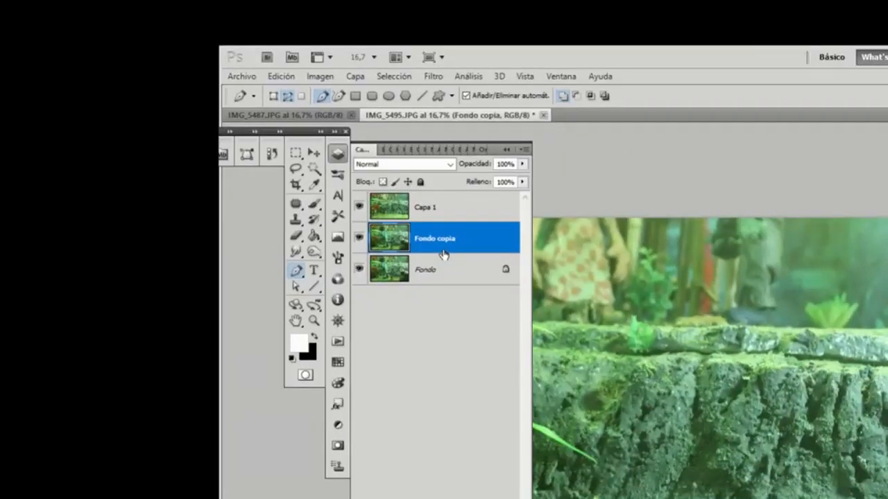
pyautogui.moveTo(442, 251); pyautogui.dragTo(442, 194)
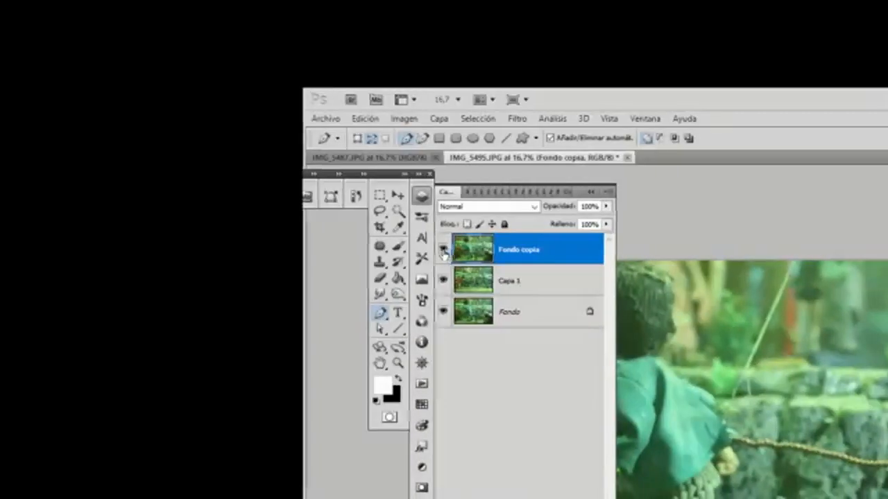
# Toggle the visibility of the Fondo copia layer to compare it with the empty set beneath
pyautogui.click(443, 253)
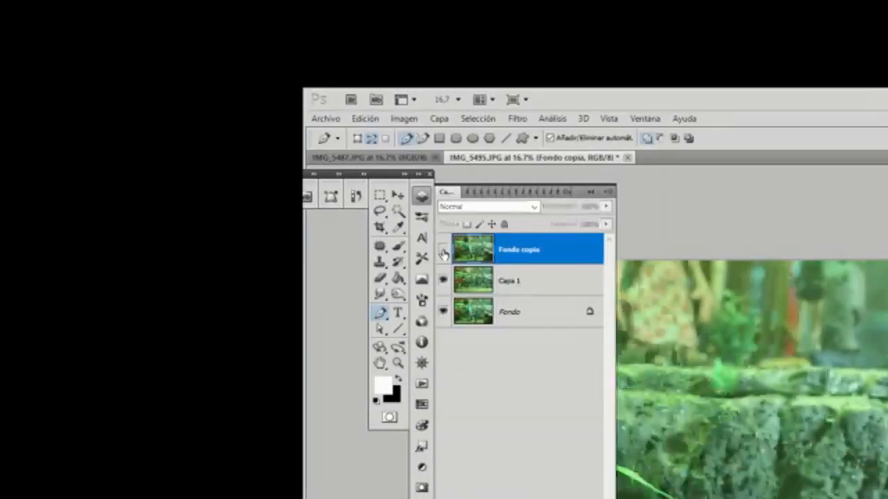
pyautogui.click(443, 252)
pyautogui.click(443, 252)
pyautogui.click(443, 252)
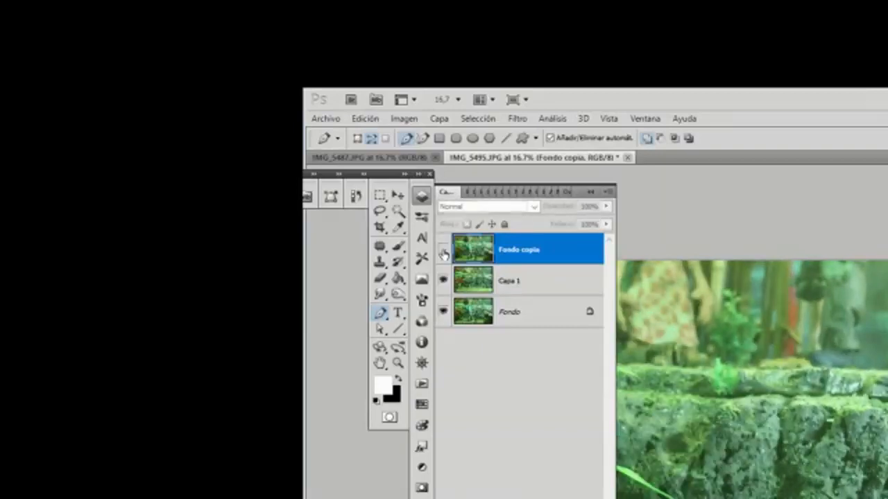
pyautogui.click(443, 253)
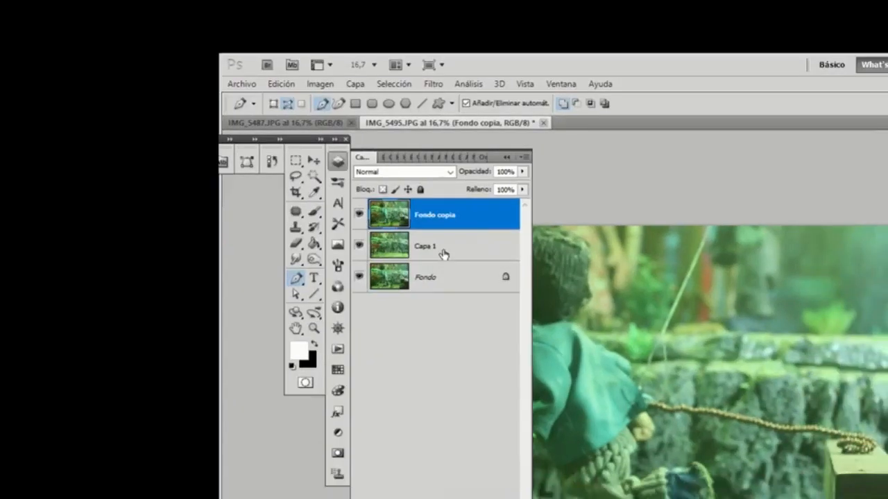
# Make Fondo copia the active layer and trace a Pen path down the back of the puppet's head onto its shirt
pyautogui.click(525, 290)
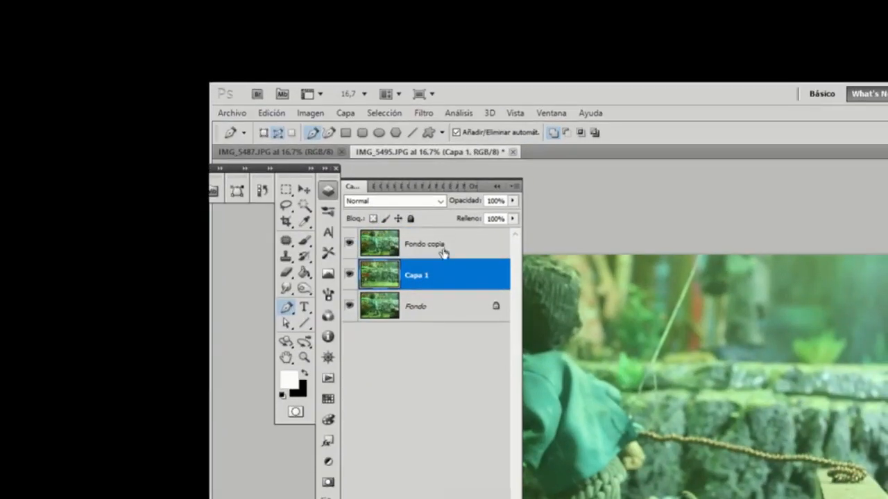
pyautogui.click(452, 221)
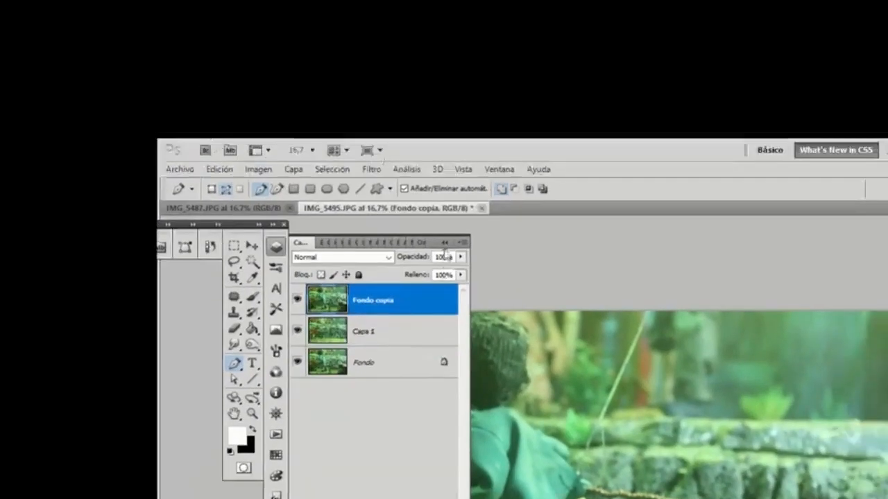
pyautogui.click(456, 208)
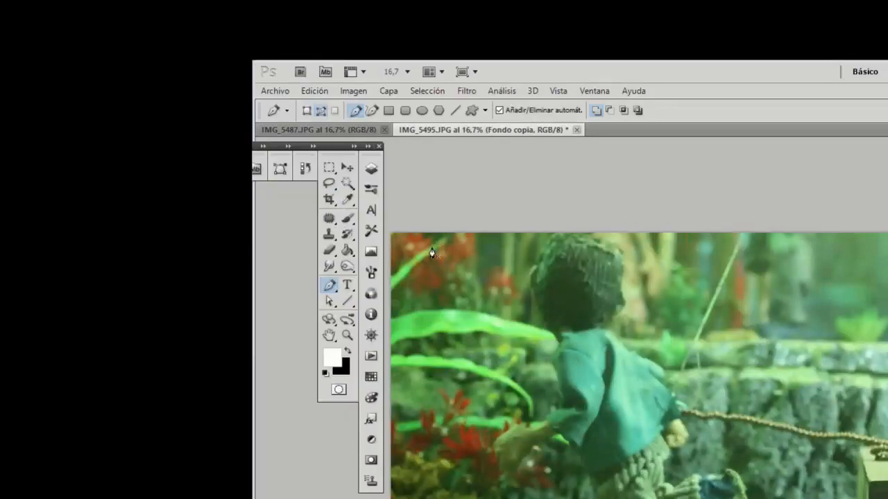
pyautogui.press('v')
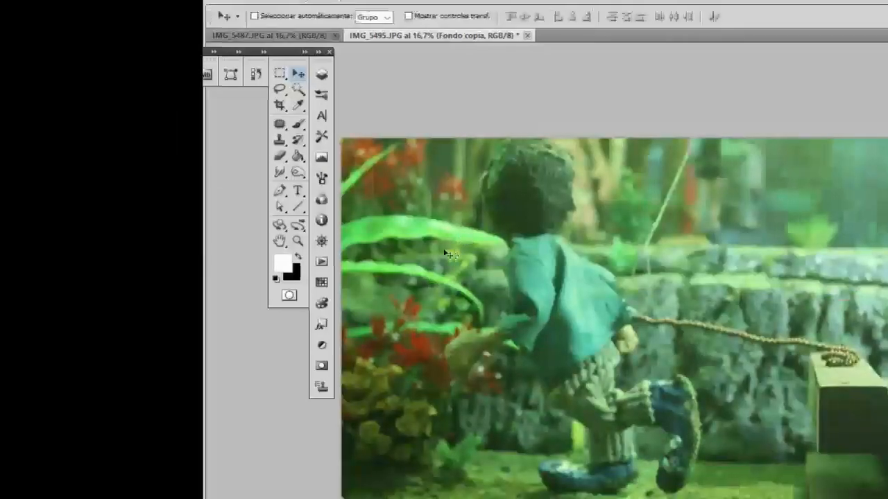
pyautogui.press('p')
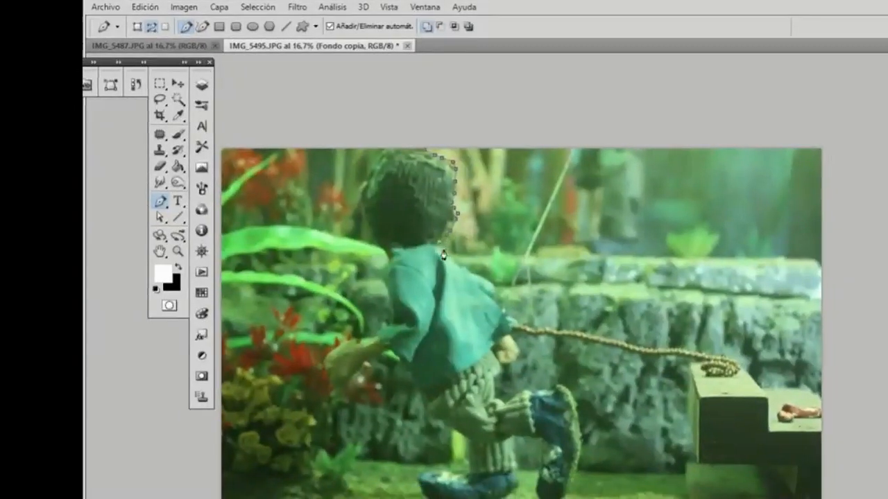
pyautogui.click(443, 250)
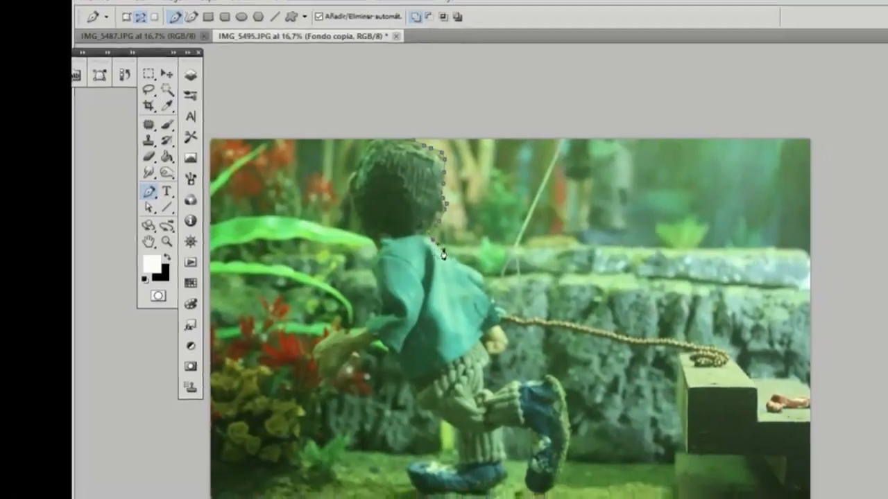
pyautogui.click(455, 260)
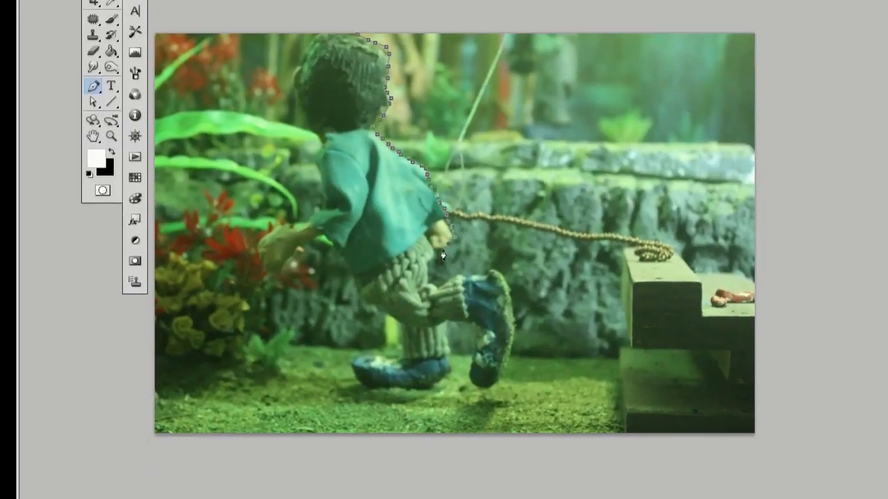
# Continue the path around the puppet's hand and raised leg, and close it outside the canvas around the rope and blocks
pyautogui.click(443, 250)
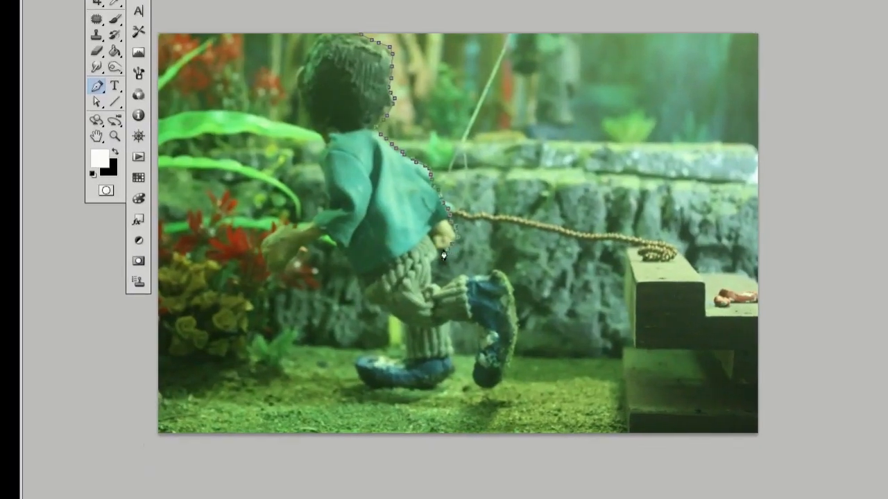
pyautogui.click(433, 250)
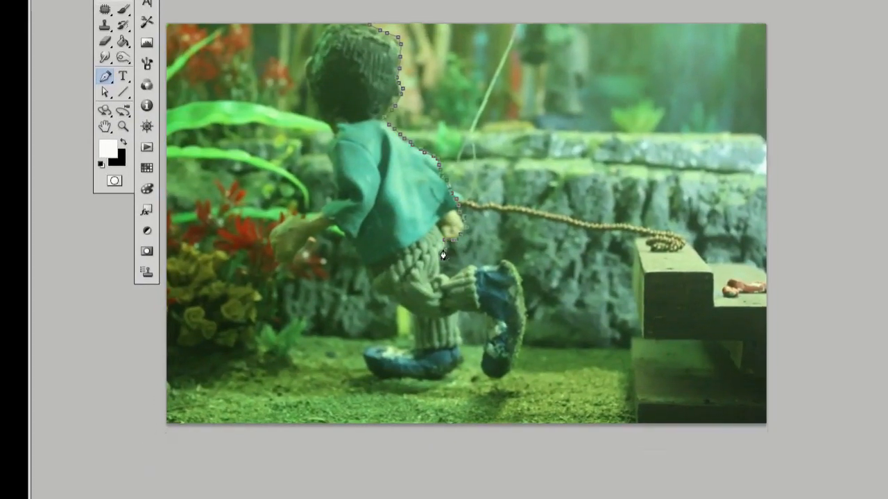
pyautogui.click(442, 252)
pyautogui.click(438, 258)
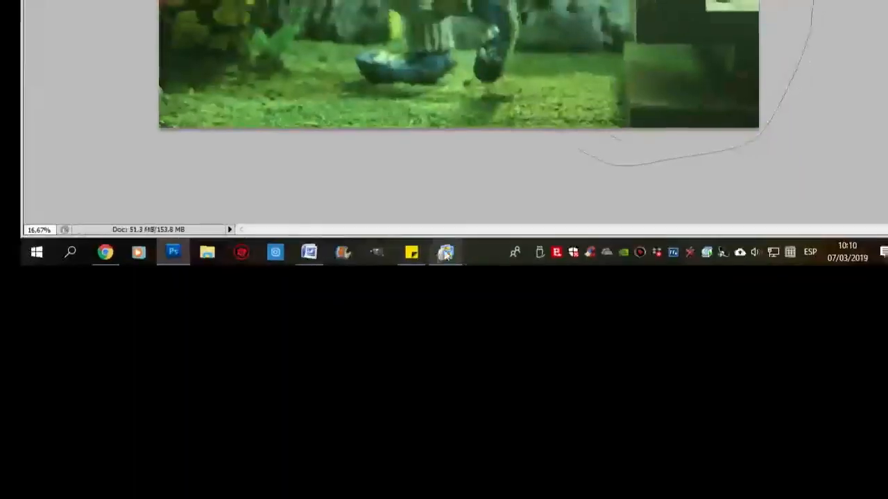
# Switch to ManyCam and set its desktop capture source to Fullscreen
pyautogui.click(446, 252)
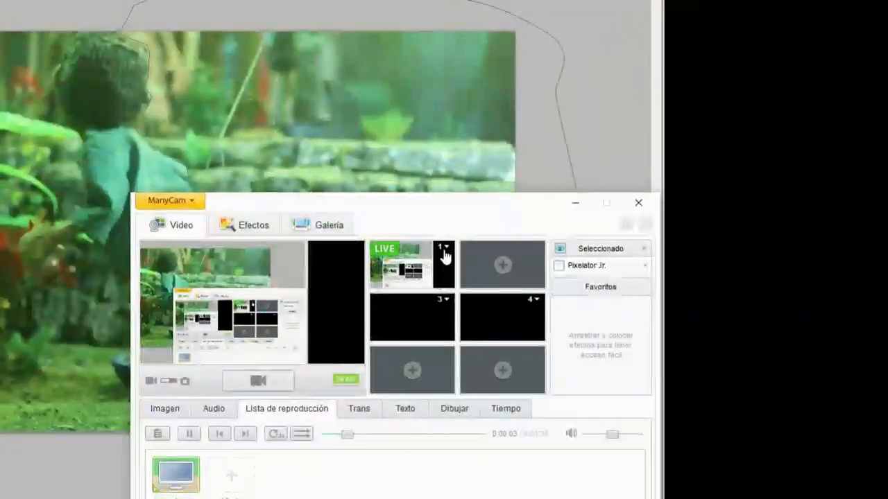
pyautogui.click(443, 255)
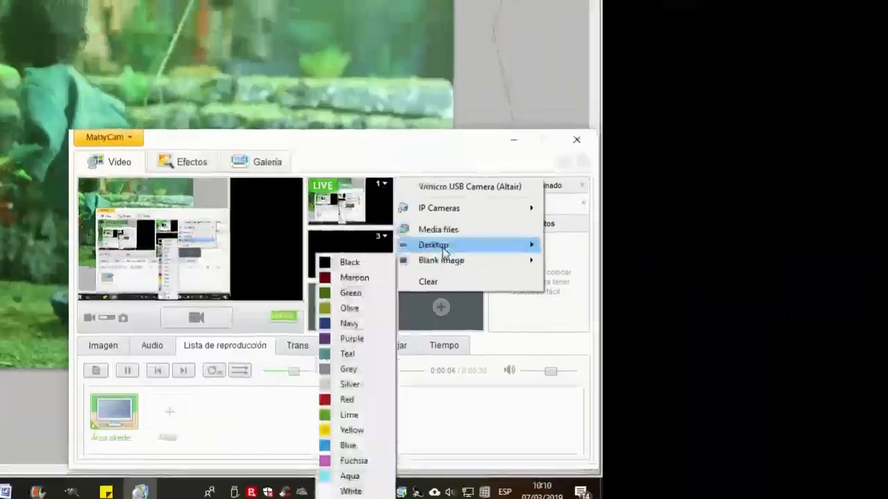
pyautogui.moveTo(507, 314)
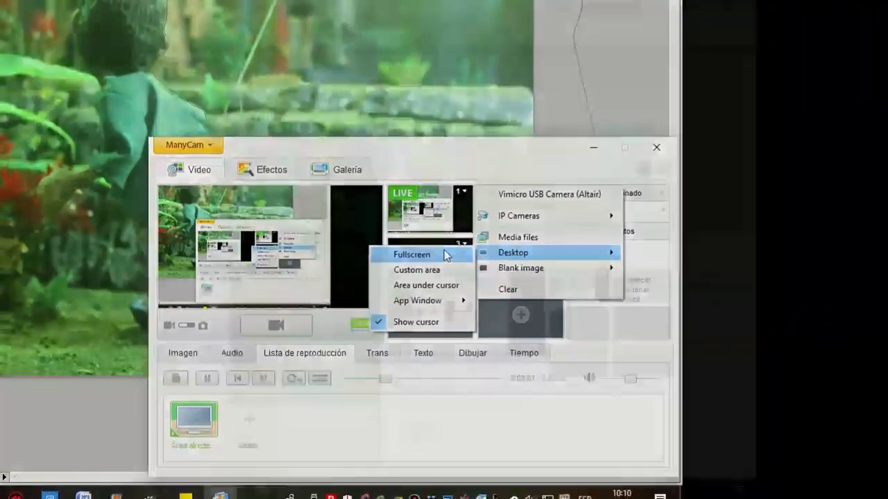
pyautogui.click(444, 255)
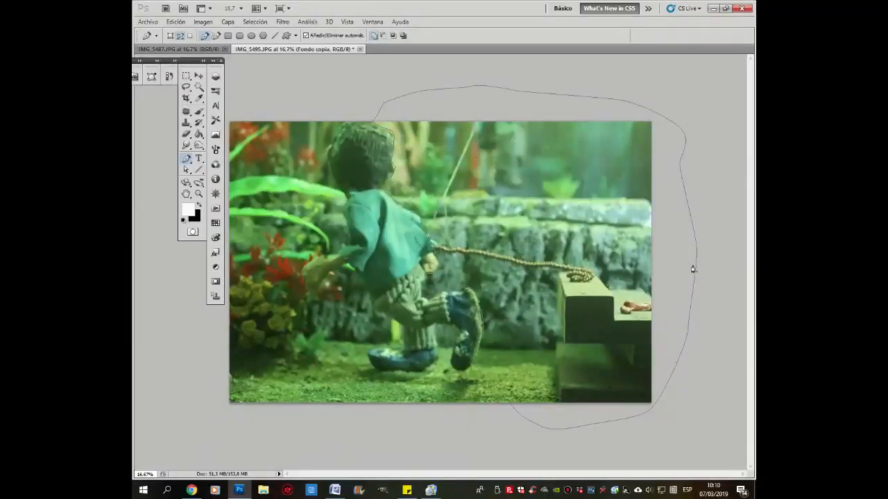
# Turn the path into a selection to clear the rope and blocks from Fondo copia, and select the whole canvas
pyautogui.hotkey('ctrl', 'Return')
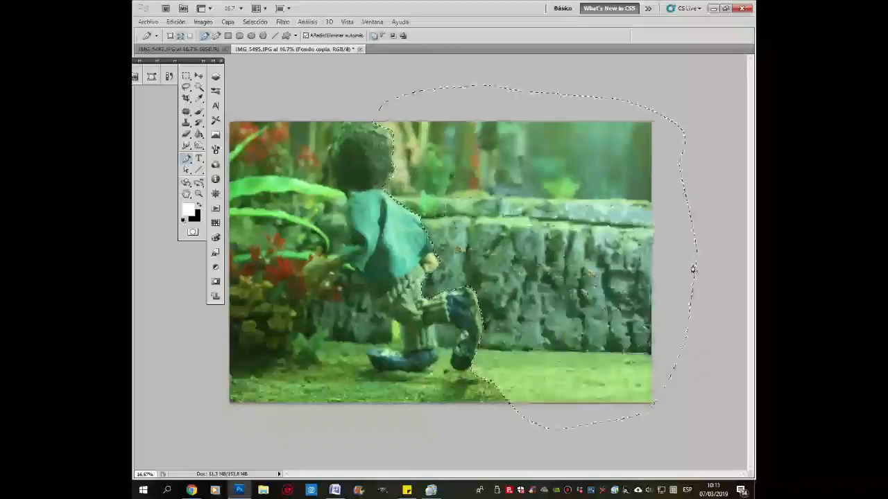
pyautogui.hotkey('ctrl', 'a')
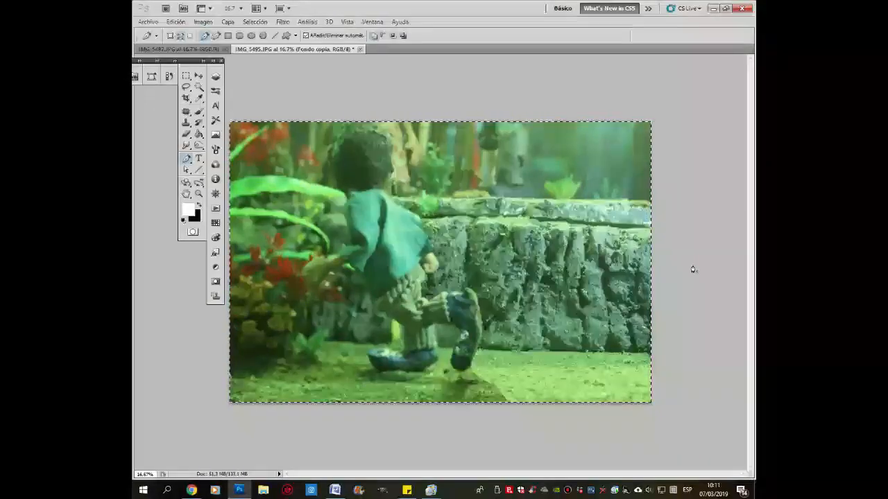
# Lasso the leftover shadow under the puppet's raised foot, clear it from Fondo copia, and select the whole canvas
pyautogui.click(186, 89)
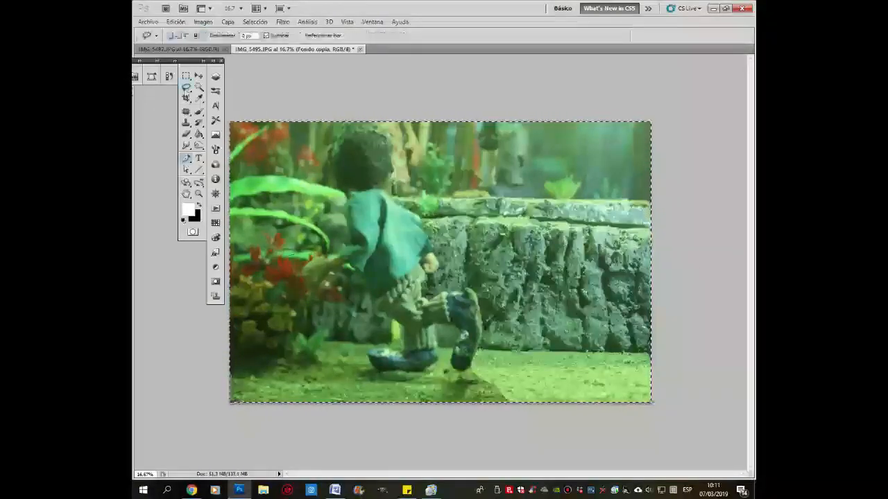
pyautogui.click(377, 265)
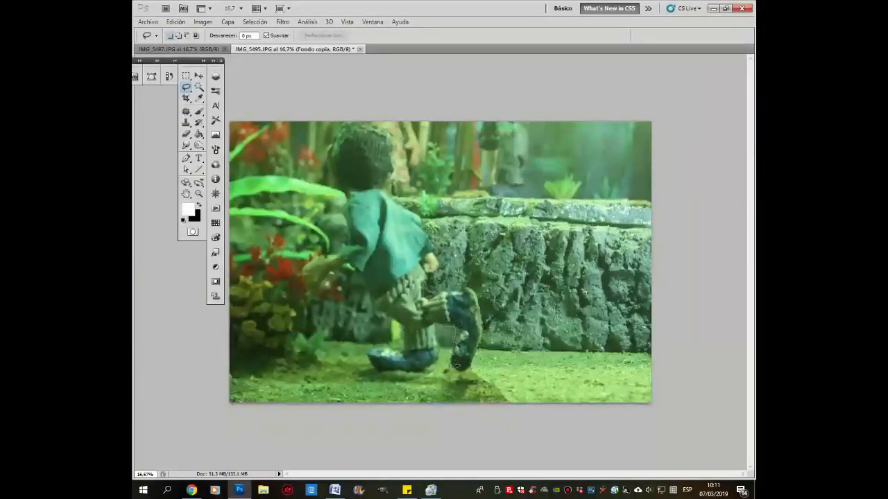
pyautogui.moveTo(458, 362); pyautogui.dragTo(483, 375)
pyautogui.moveTo(434, 358)
pyautogui.mouseDown()
pyautogui.moveTo(451, 380)
pyautogui.moveTo(483, 376)
pyautogui.mouseUp()
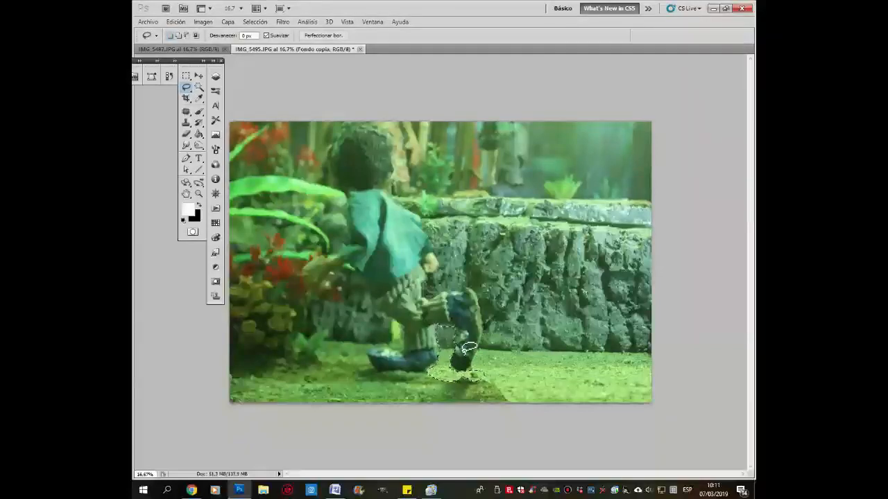
pyautogui.hotkey('ctrl', 'a')
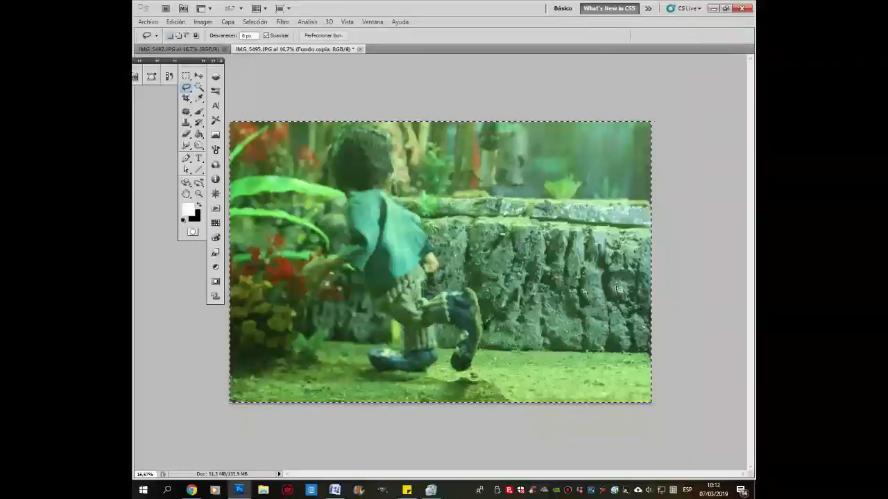
# Close IMG_5495.JPG without saving its changes and reopen the original from the recent files
pyautogui.click(360, 50)
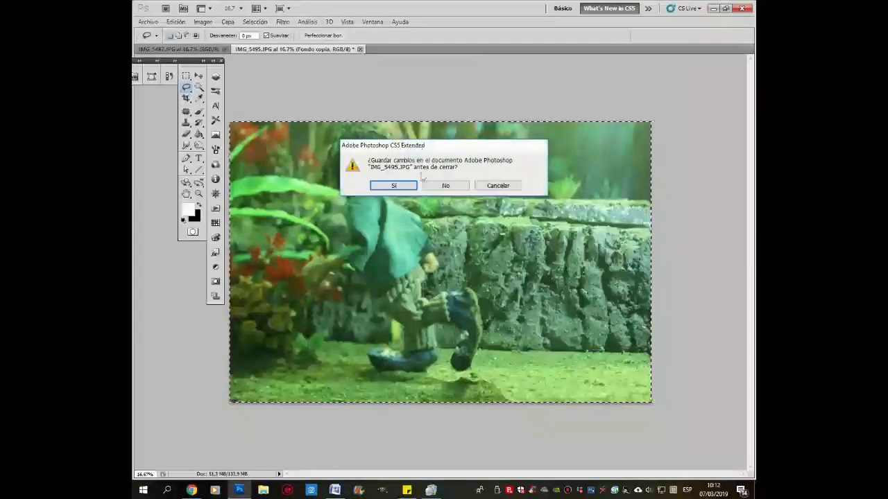
pyautogui.click(444, 185)
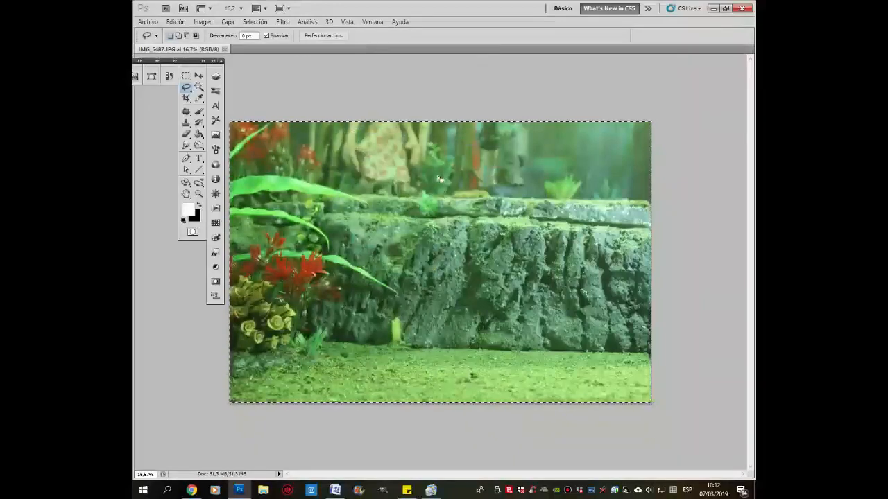
pyautogui.click(147, 21)
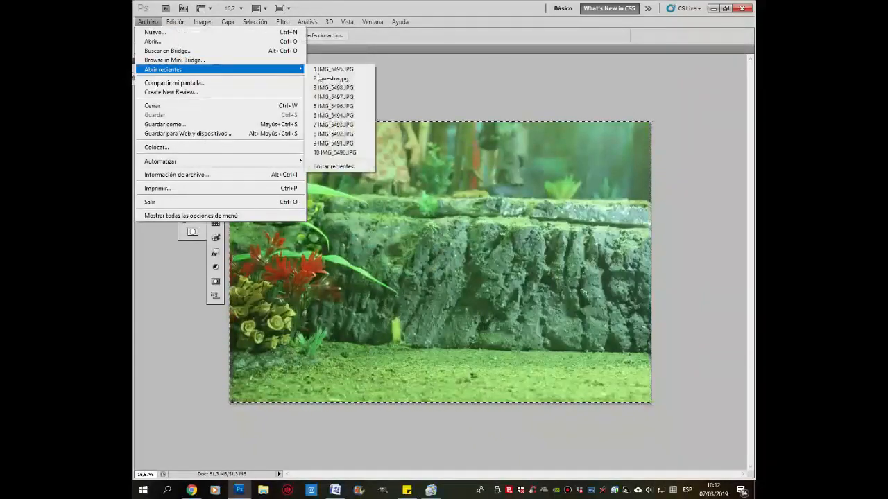
pyautogui.click(336, 73)
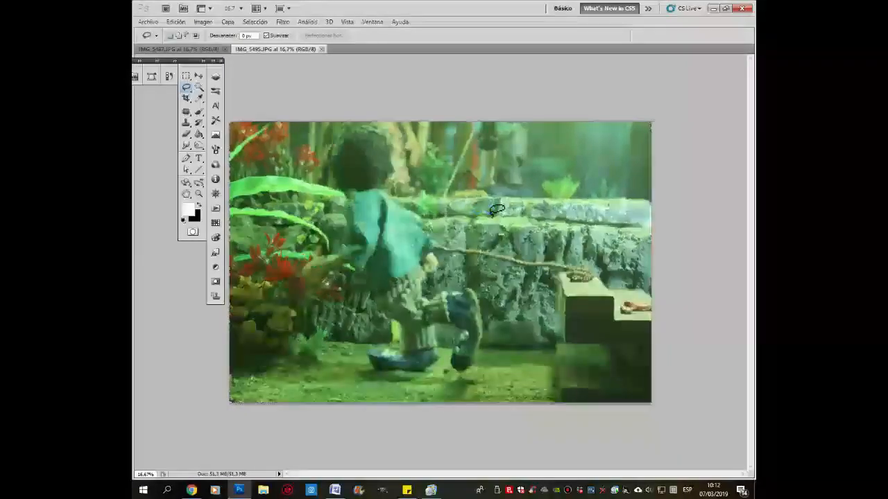
# Switch to ManyCam and set its desktop capture source to Area under cursor
pyautogui.click(430, 490)
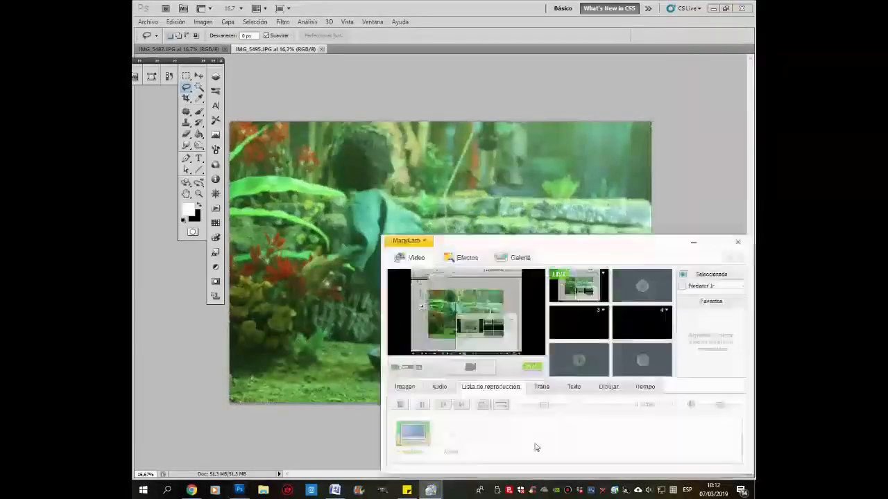
pyautogui.click(603, 274)
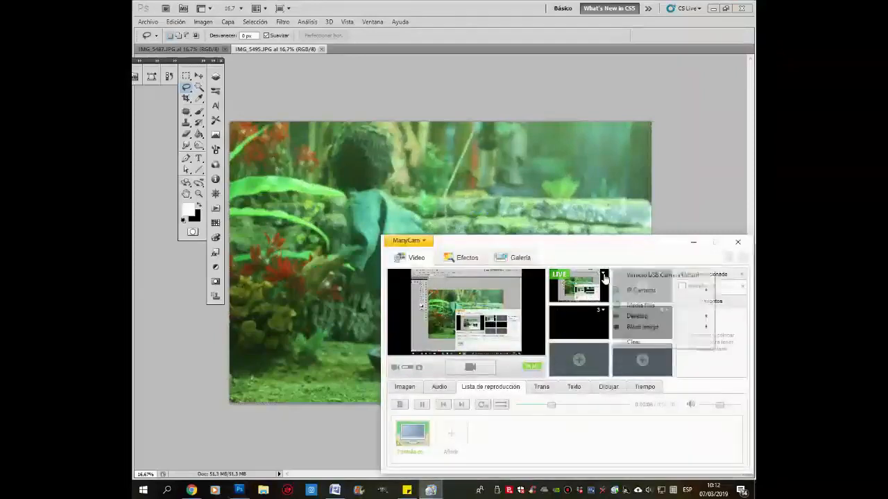
pyautogui.moveTo(645, 316)
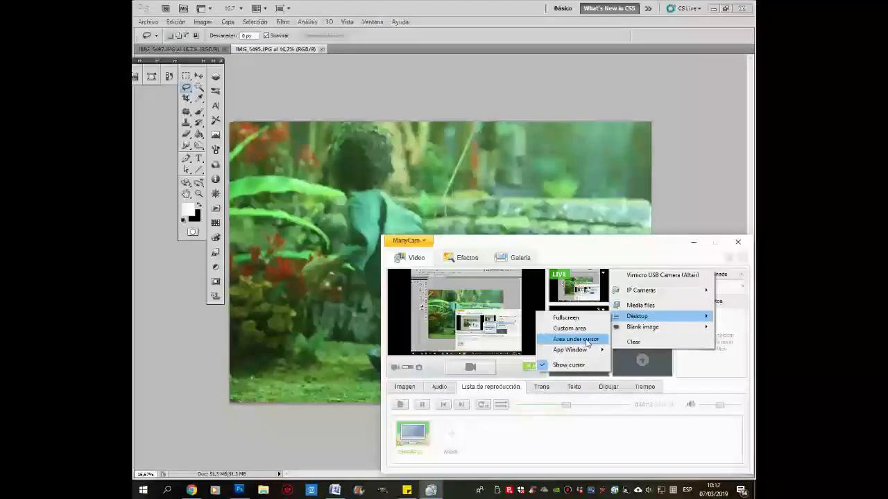
pyautogui.click(587, 339)
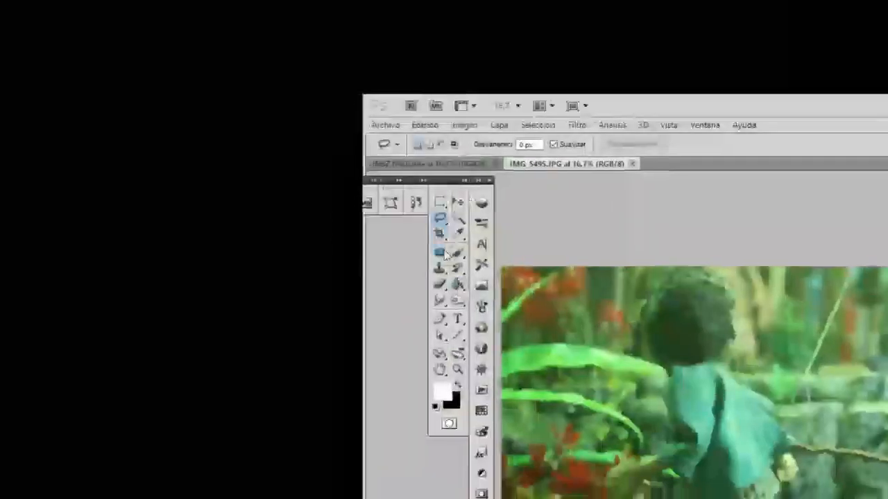
# Lasso the rope between the puppet's arm and the block in IMG_5495.JPG, and activate the Patch tool
pyautogui.click(421, 219)
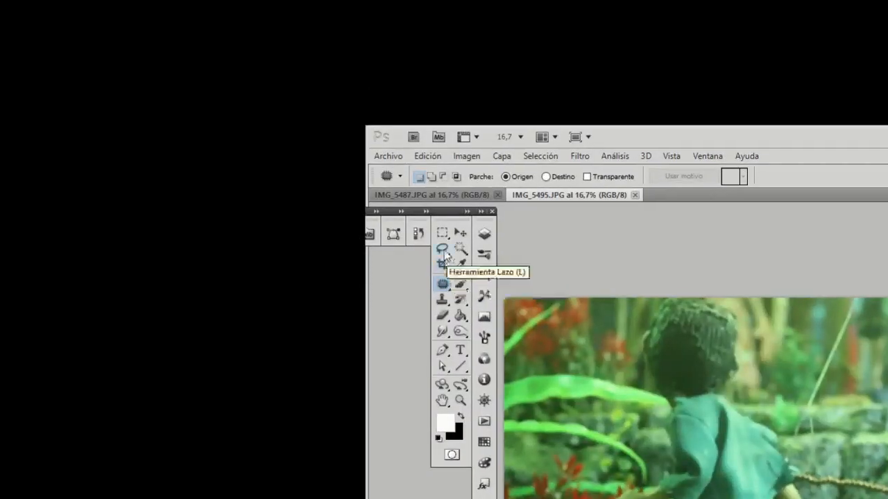
pyautogui.click(443, 252)
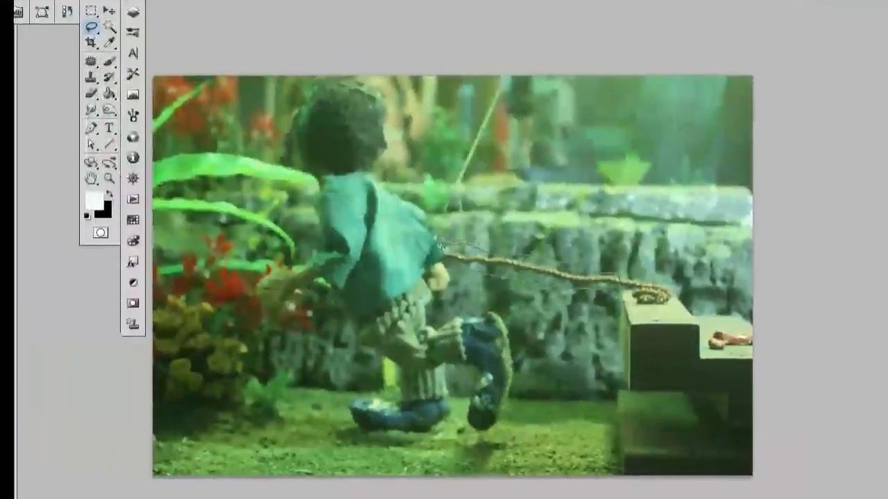
pyautogui.moveTo(441, 245); pyautogui.dragTo(442, 252)
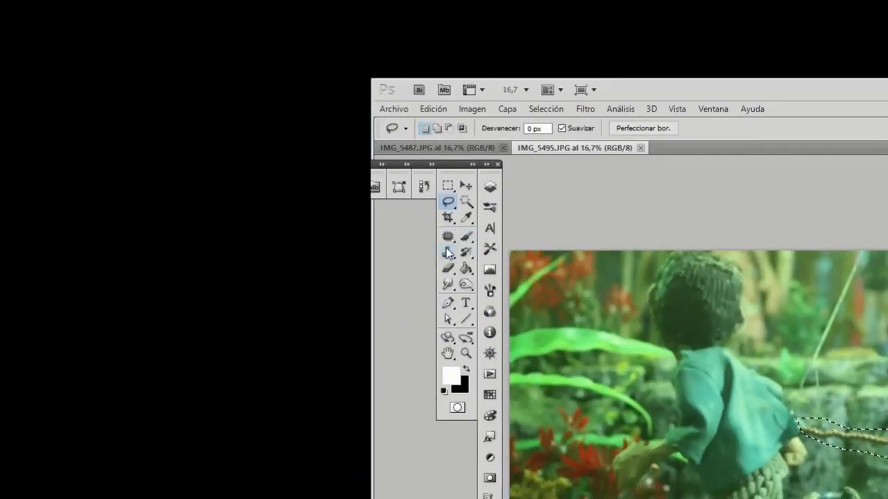
pyautogui.click(447, 238)
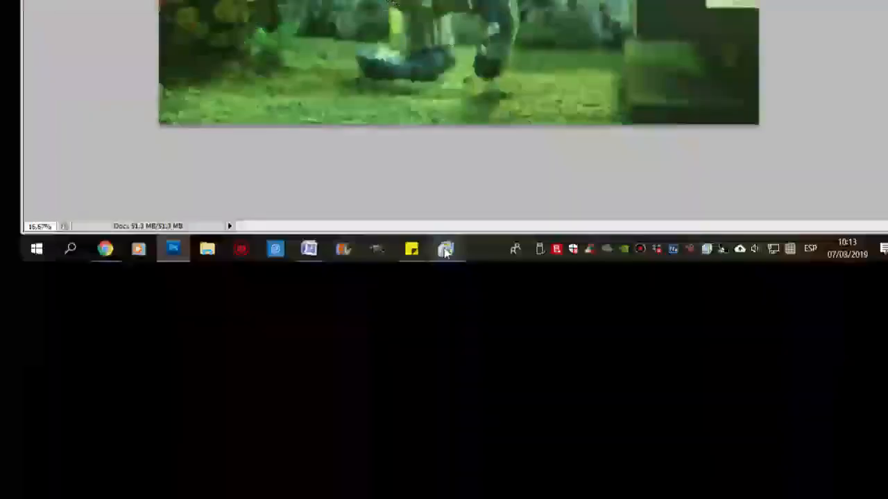
pyautogui.click(446, 252)
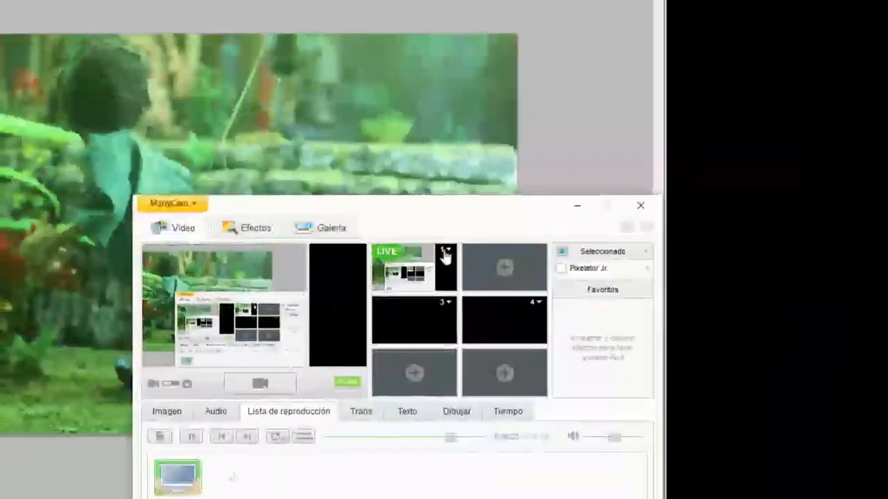
pyautogui.click(565, 26)
pyautogui.moveTo(497, 266)
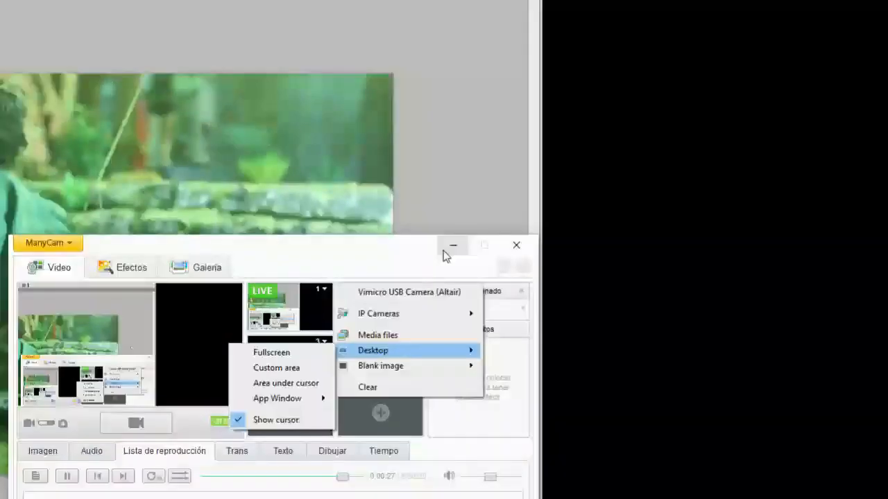
# Patch the lassoed rope with the stone wall texture and select the whole canvas
pyautogui.click(469, 324)
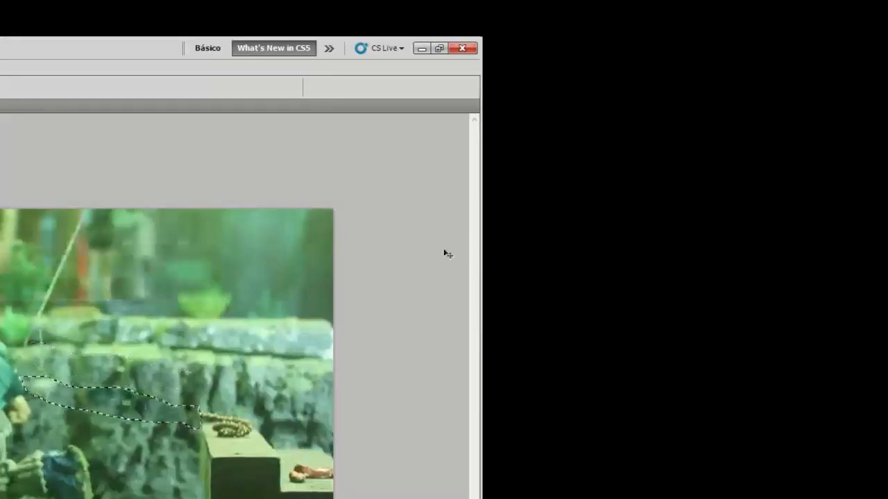
pyautogui.hotkey('ctrl', 'a')
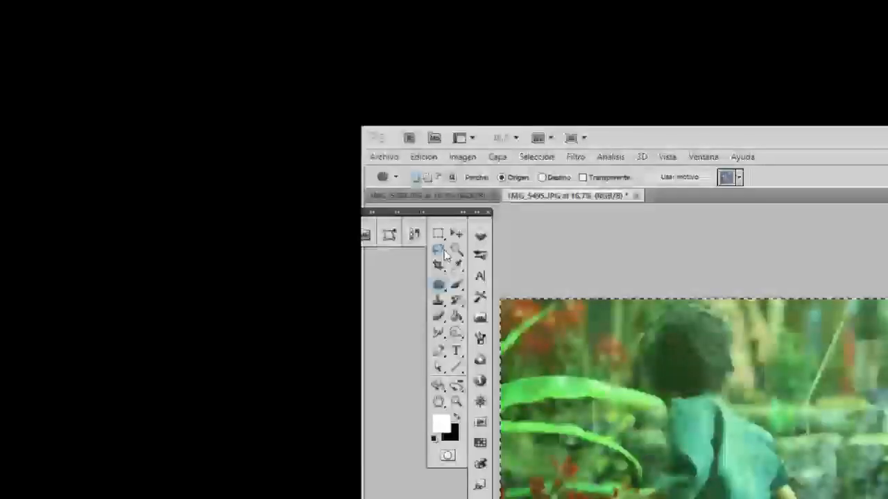
# Lasso the string above the puppet's arm, patch it with the background beside it, and select the whole canvas
pyautogui.click(441, 252)
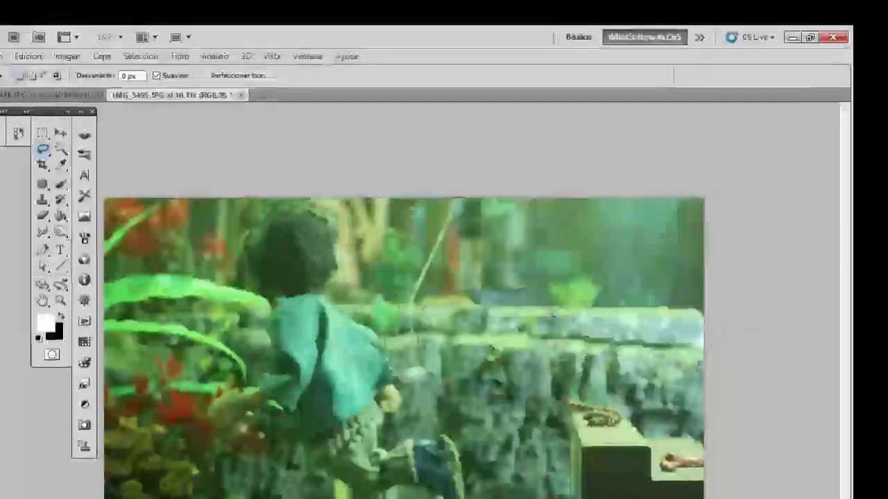
pyautogui.moveTo(468, 182)
pyautogui.mouseDown()
pyautogui.moveTo(431, 349)
pyautogui.moveTo(488, 179)
pyautogui.moveTo(470, 181)
pyautogui.mouseUp()
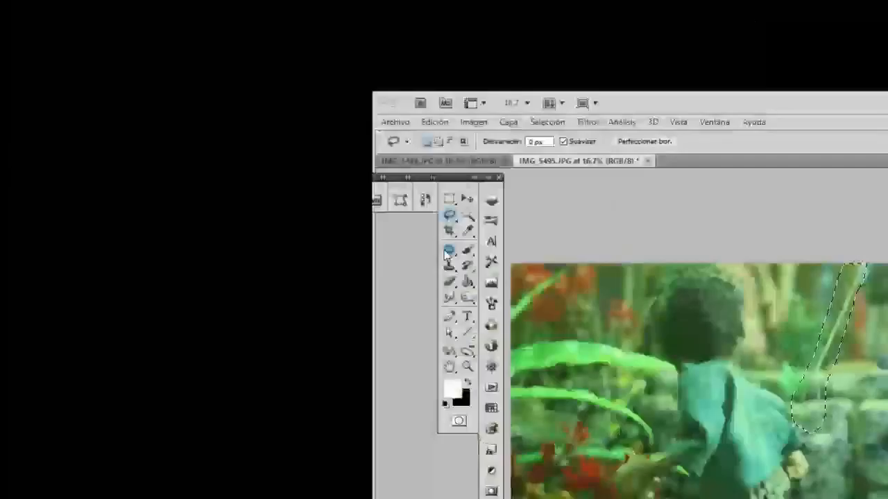
pyautogui.click(448, 251)
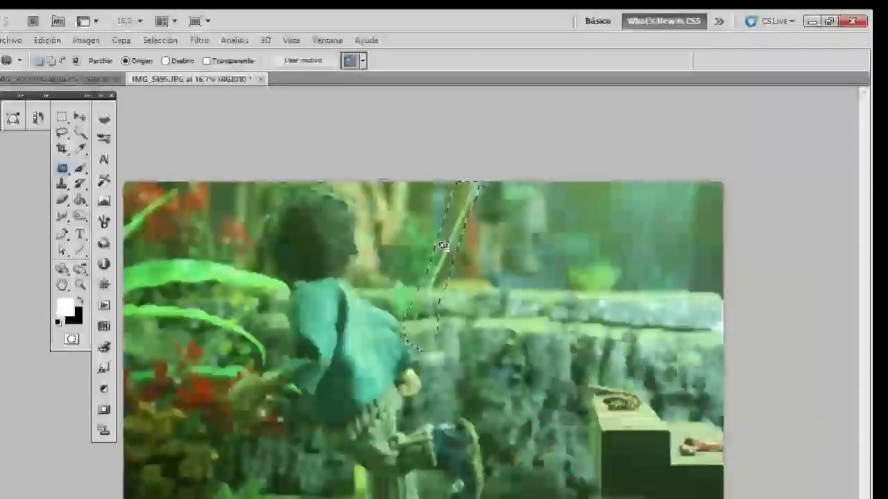
pyautogui.moveTo(454, 251); pyautogui.dragTo(487, 256)
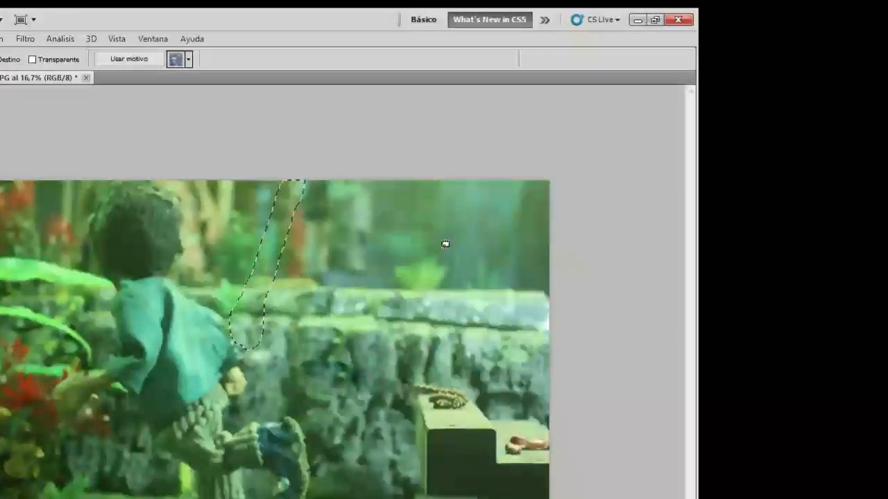
pyautogui.hotkey('ctrl', 'a')
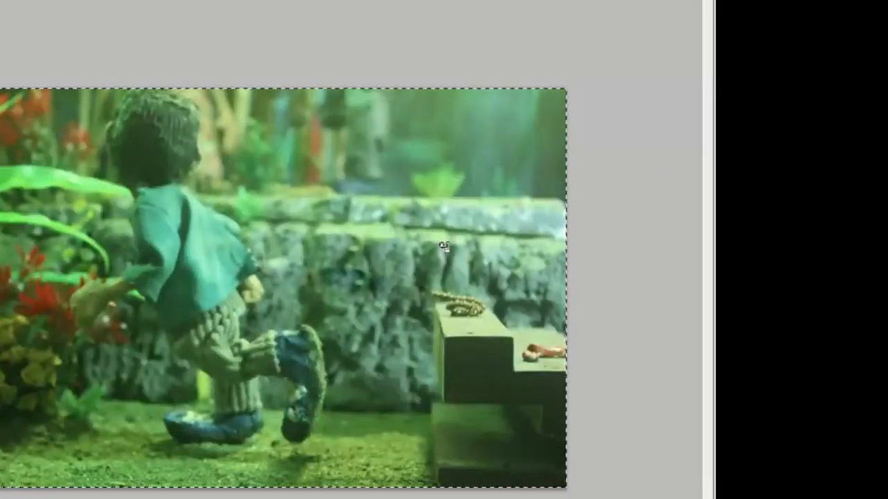
# Undo the string and rope patches along with their selections
pyautogui.hotkey('ctrl', 'z')
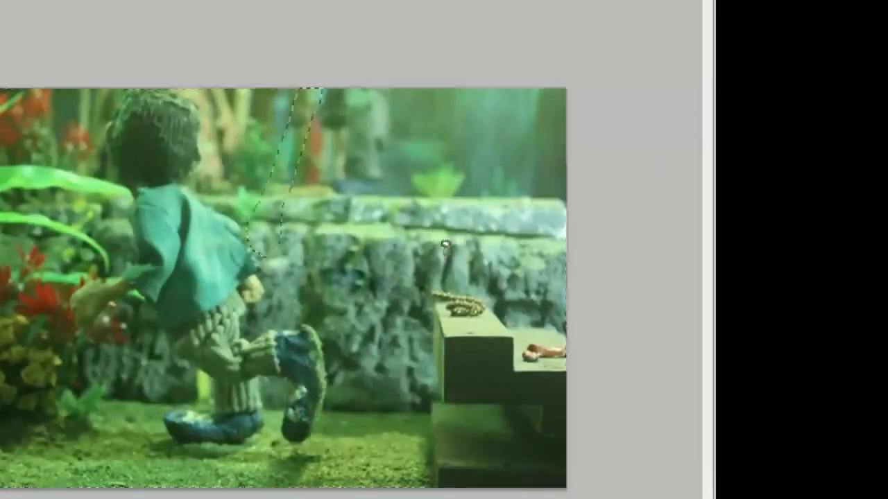
pyautogui.hotkey('ctrl', 'alt', 'z')
pyautogui.hotkey('ctrl', 'alt', 'z')
pyautogui.hotkey('ctrl', 'alt', 'z')
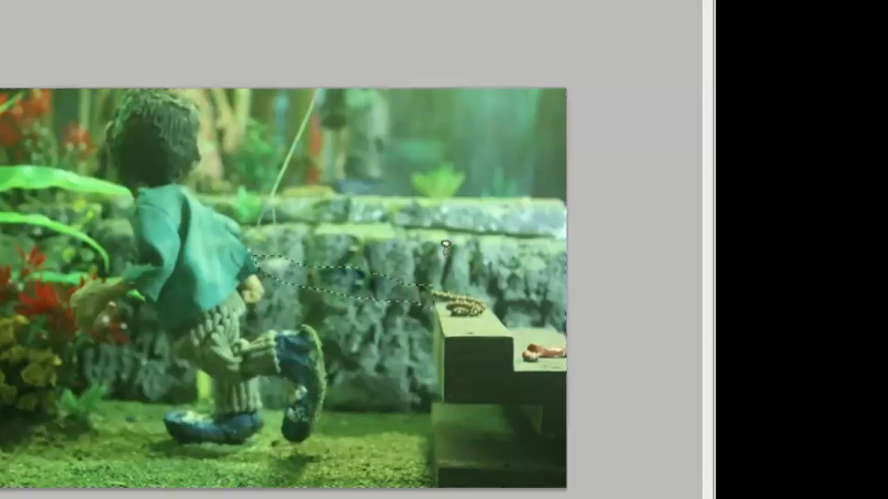
pyautogui.hotkey('ctrl', 'alt', 'z')
pyautogui.hotkey('ctrl', 'alt', 'z')
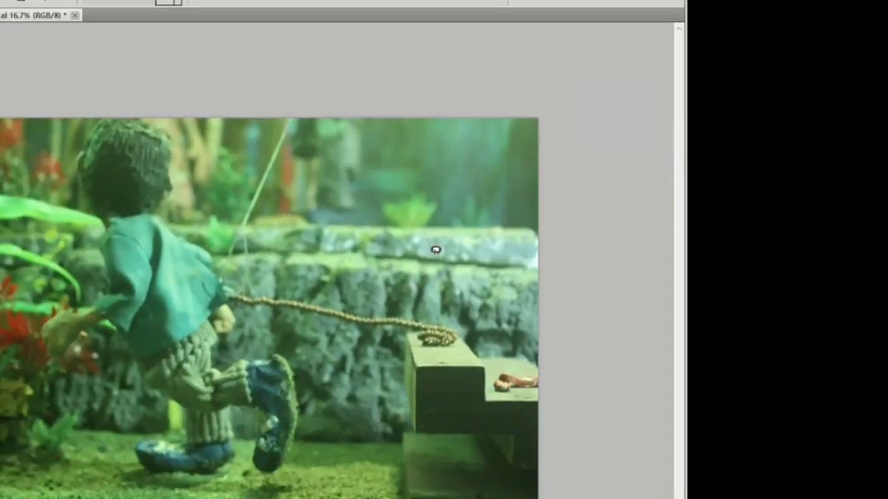
# Paste the clean background from IMG_5487.JPG into IMG_5495.JPG, then duplicate the Fondo layer and move the copy above the pasted layer
pyautogui.click(445, 250)
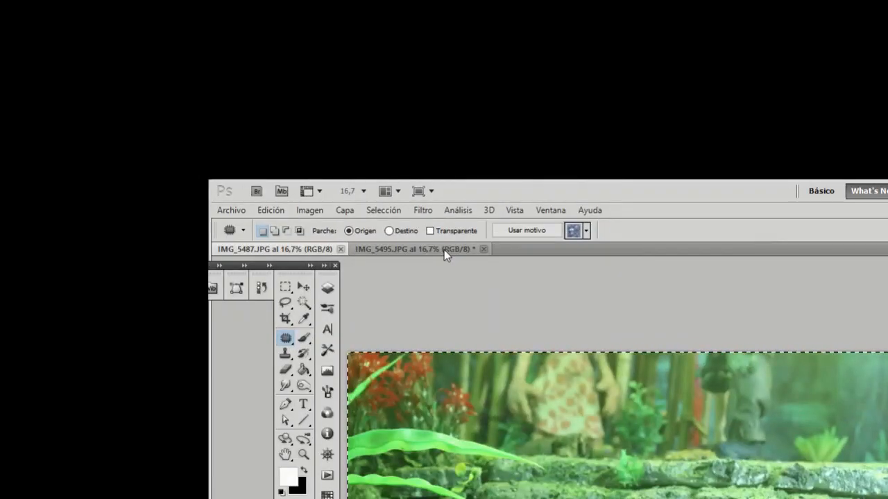
pyautogui.click(445, 250)
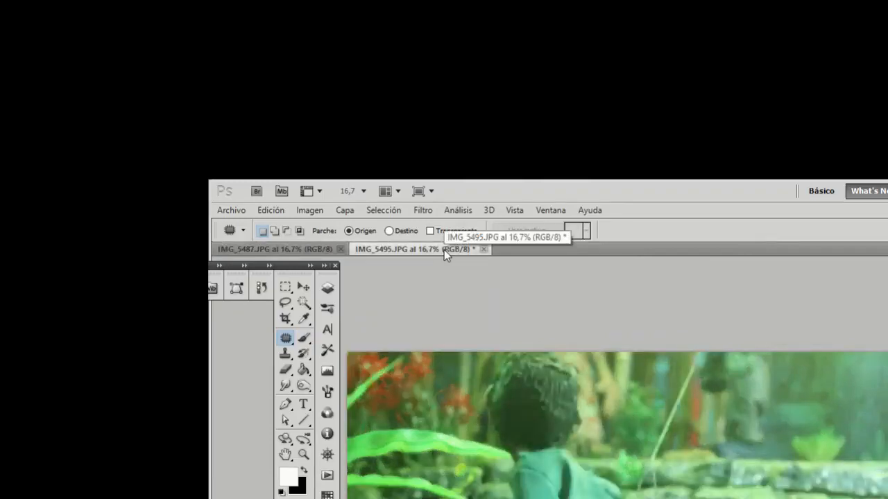
pyautogui.rightClick(435, 377)
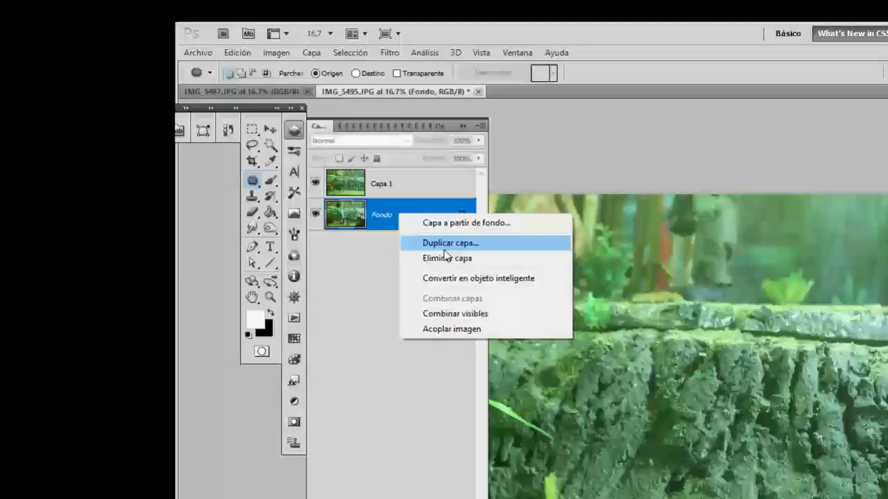
pyautogui.click(445, 244)
pyautogui.hotkey('ctrl', ']')
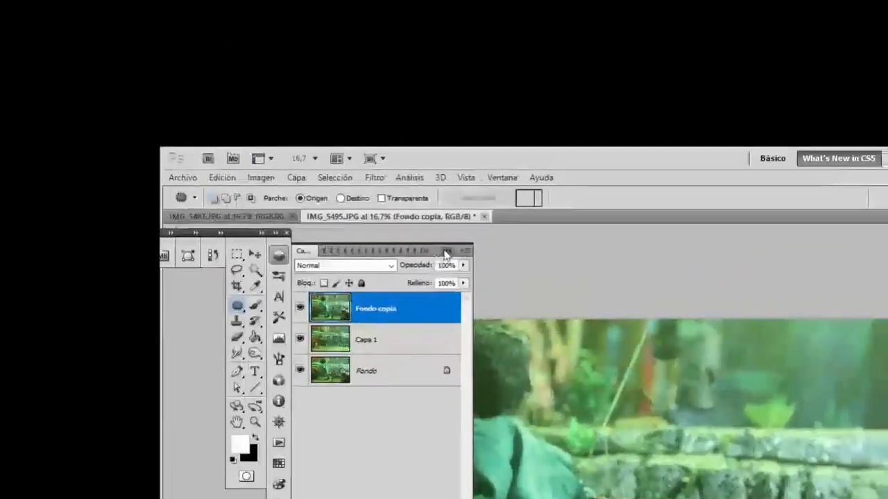
pyautogui.click(507, 159)
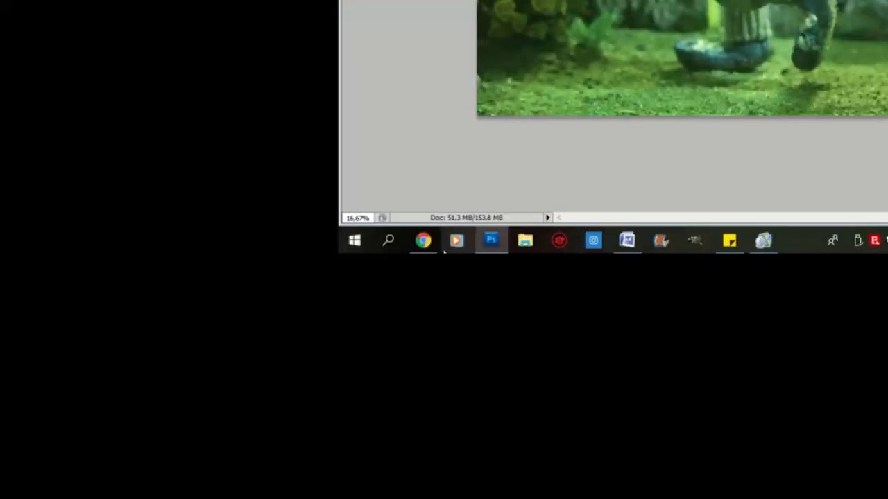
# Switch to Chrome to check the YouTube Live Control Room
pyautogui.click(425, 242)
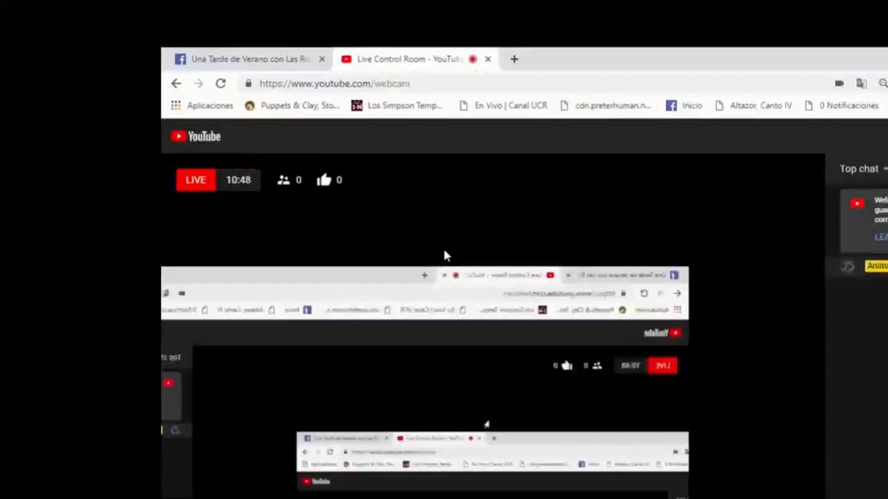